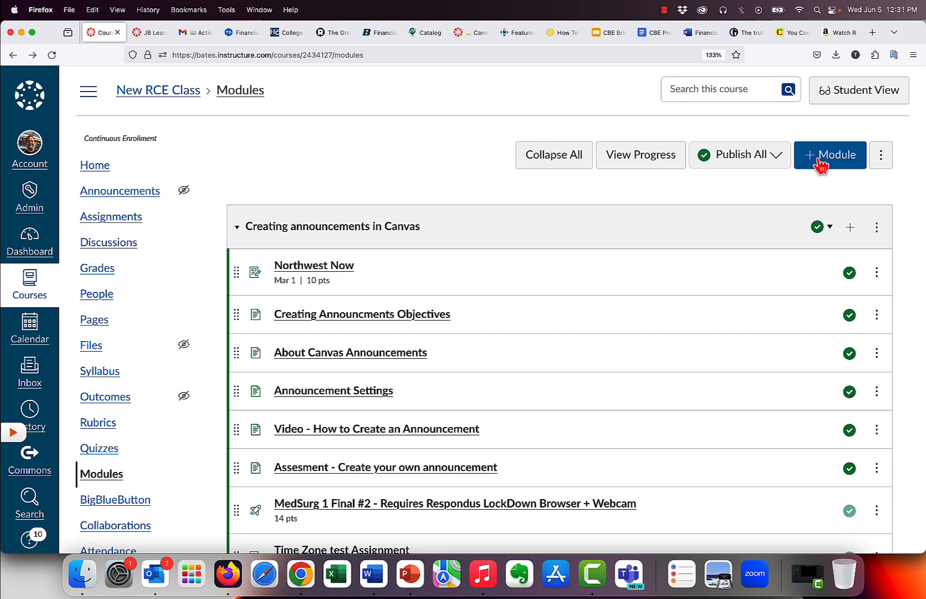
Create a new course module named "Syllabus Quiz"
click(821, 161)
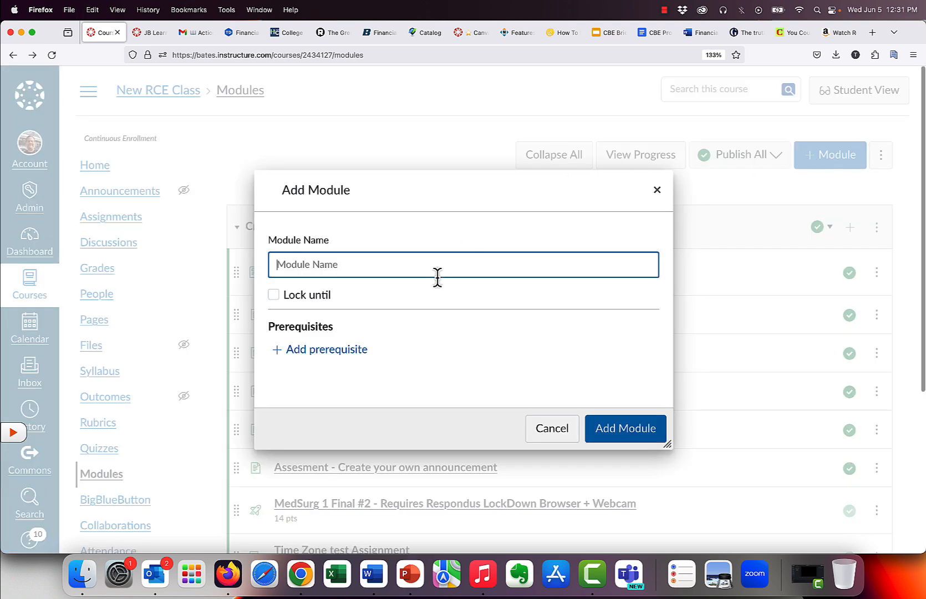
text(S)
click(379, 283)
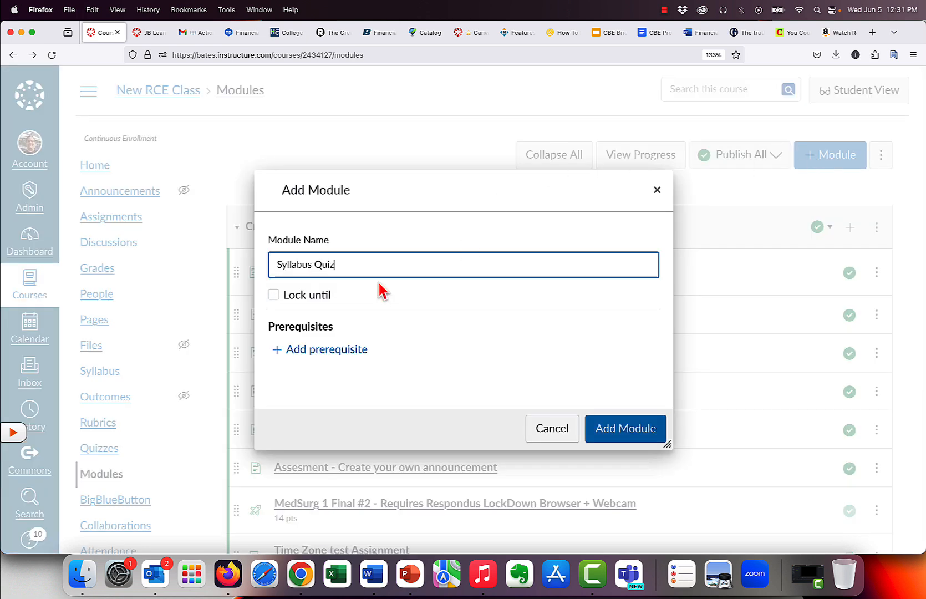
click(627, 438)
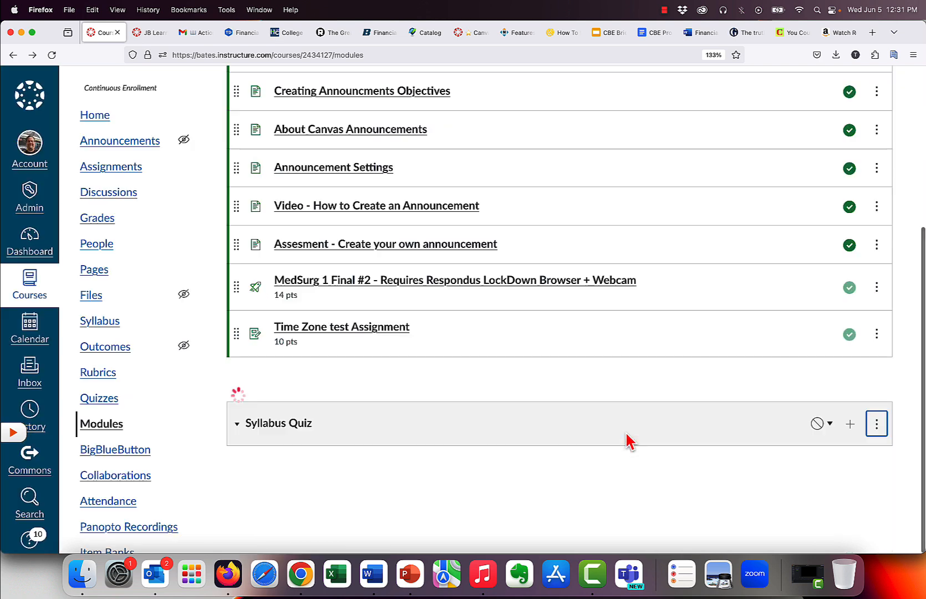
Move the Syllabus Quiz module to the start of the module list, above "Creating announcements in Canvas"
click(877, 424)
scroll(874, 467, down, 2)
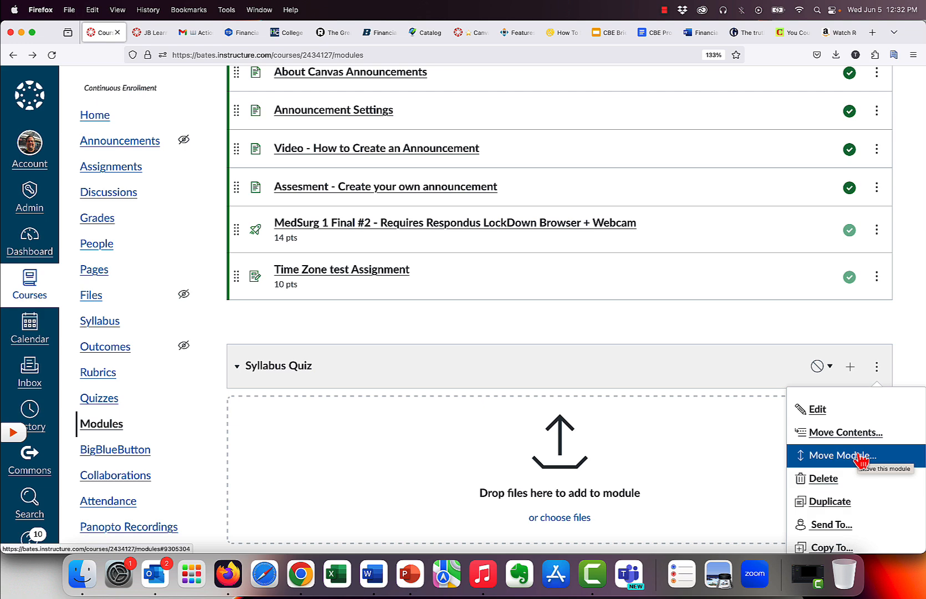
click(861, 456)
click(888, 221)
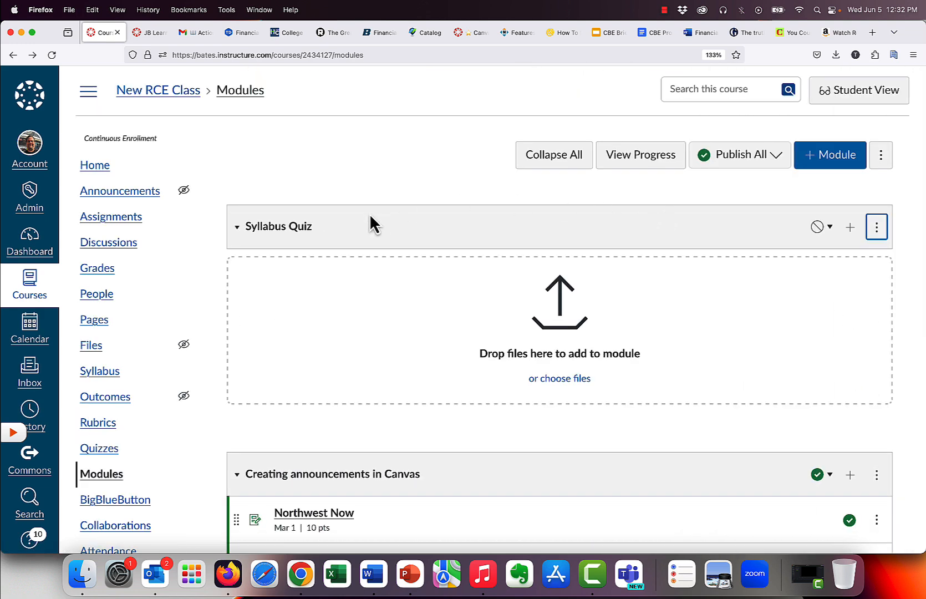
Add the existing Syllabus Attestation Quiz to the Syllabus Quiz module and publish the module with all its items
click(851, 230)
click(306, 194)
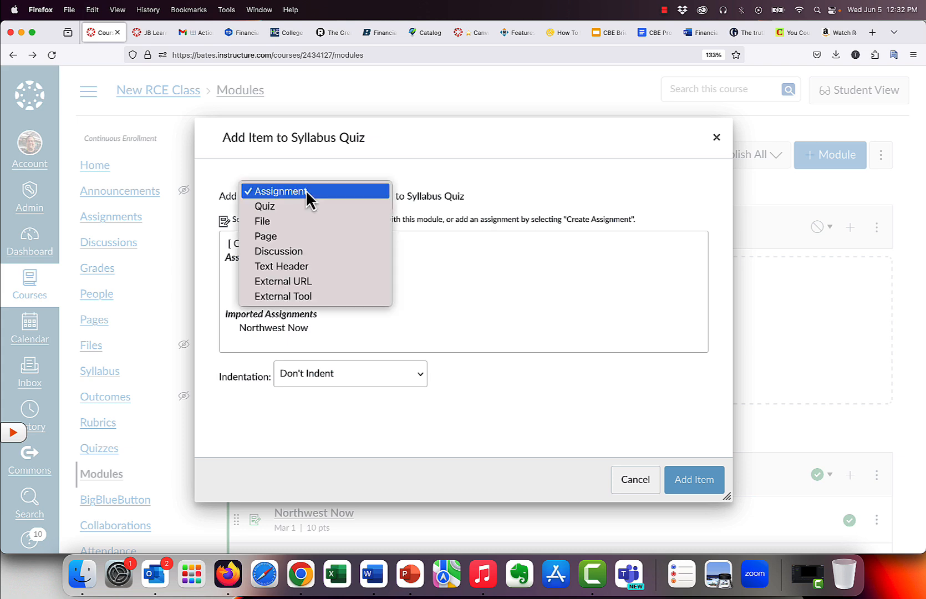
click(299, 204)
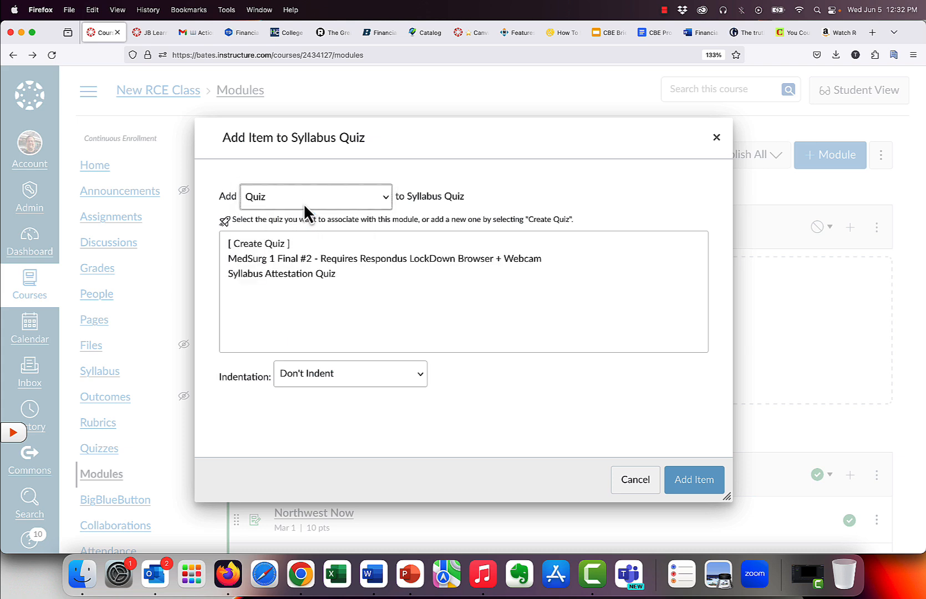
click(307, 274)
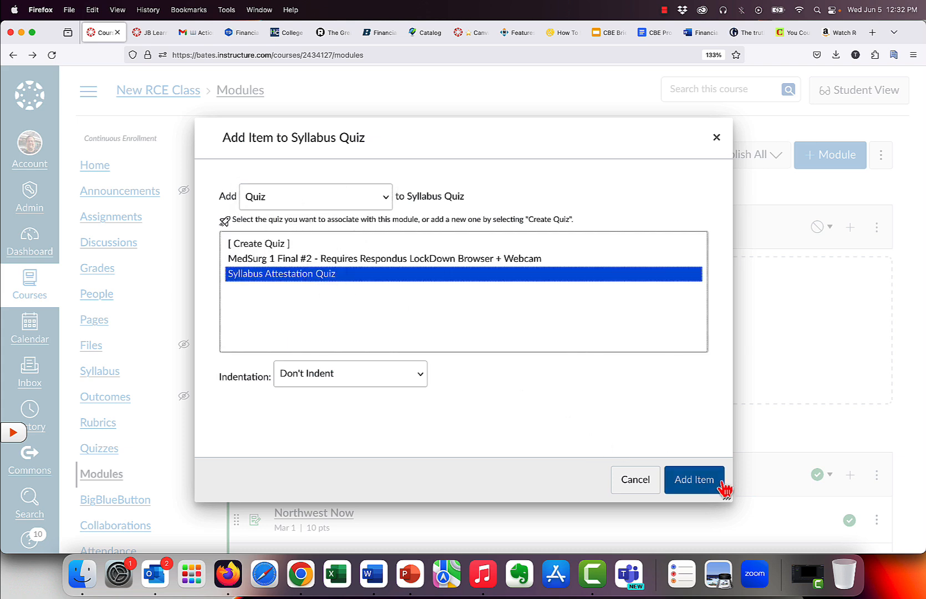
click(694, 479)
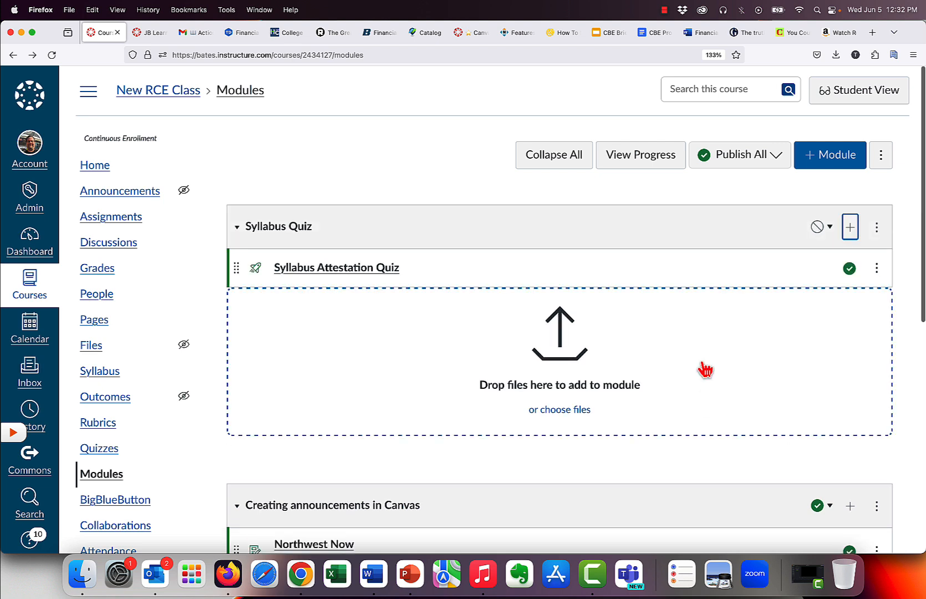
click(820, 227)
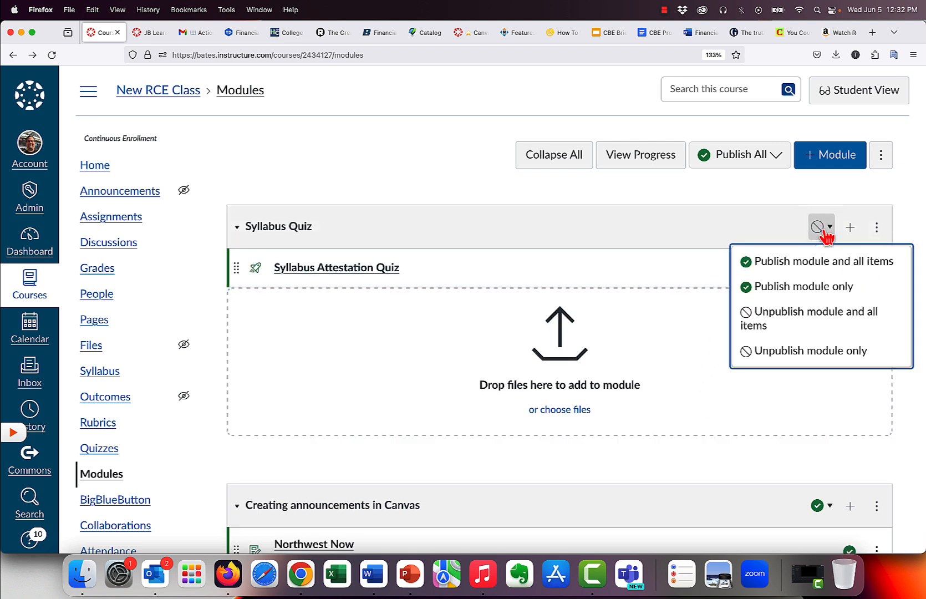
click(812, 262)
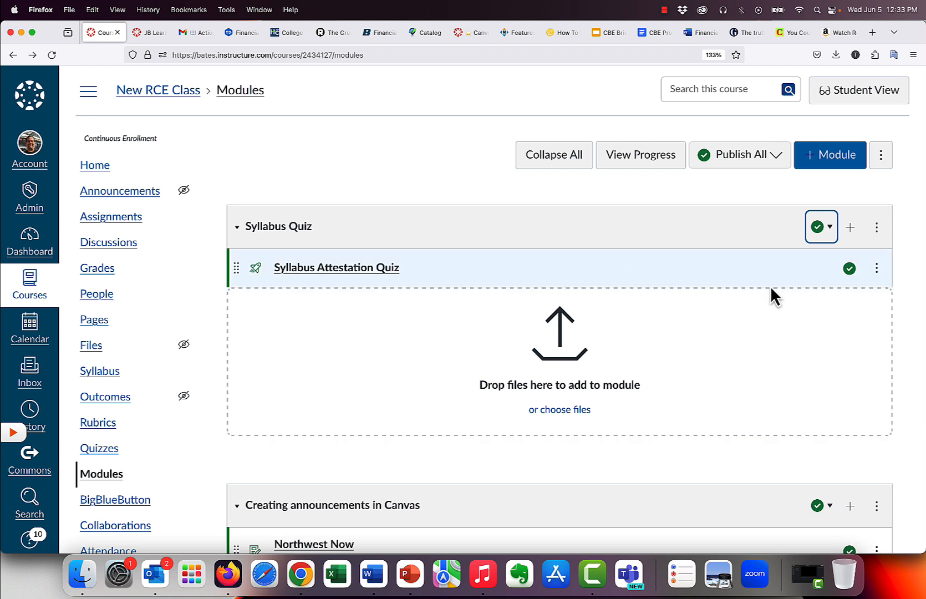
Add a Syllabus Attestation Quiz requirement to the Syllabus Quiz module, with students having to complete one of the requirements
click(877, 229)
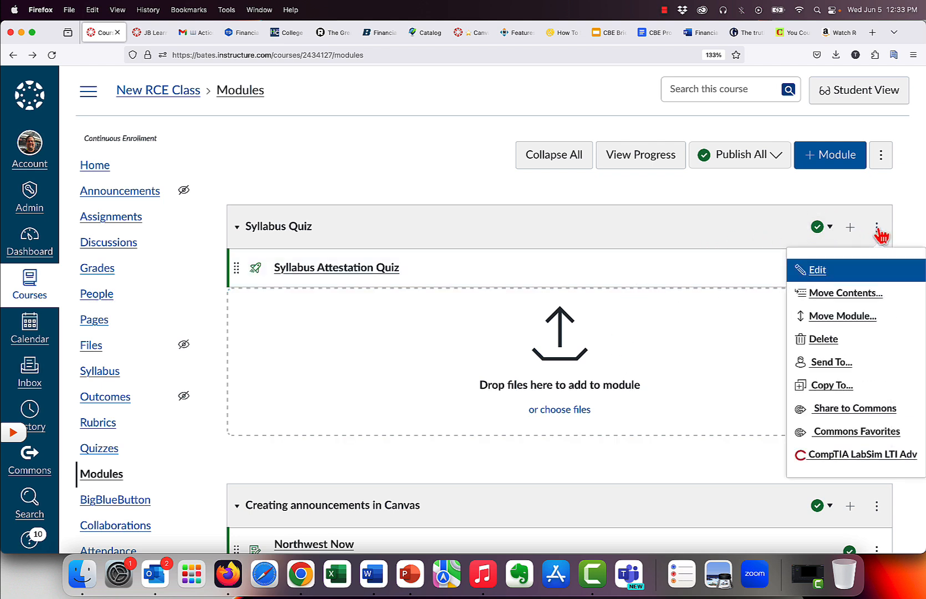
click(821, 275)
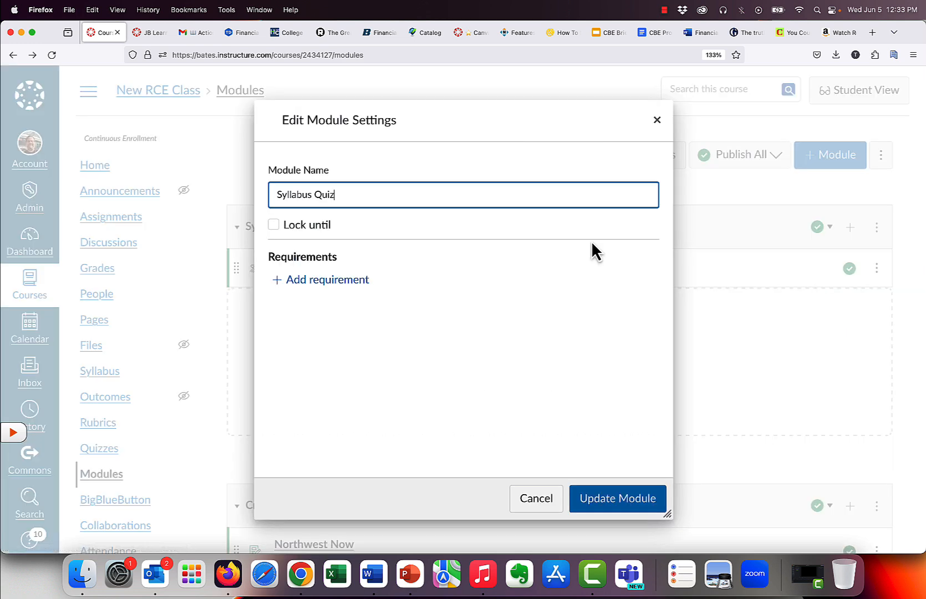
click(348, 283)
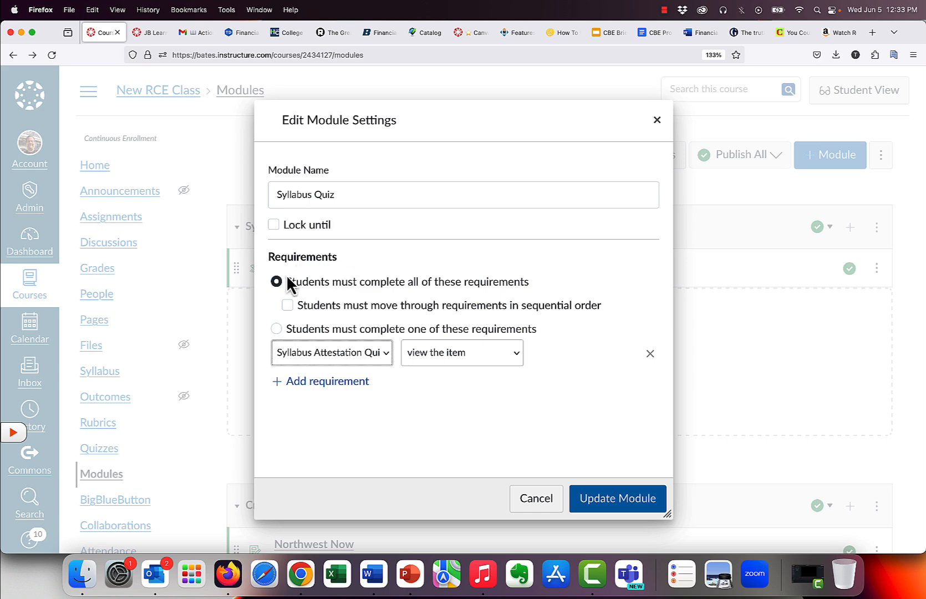
click(276, 328)
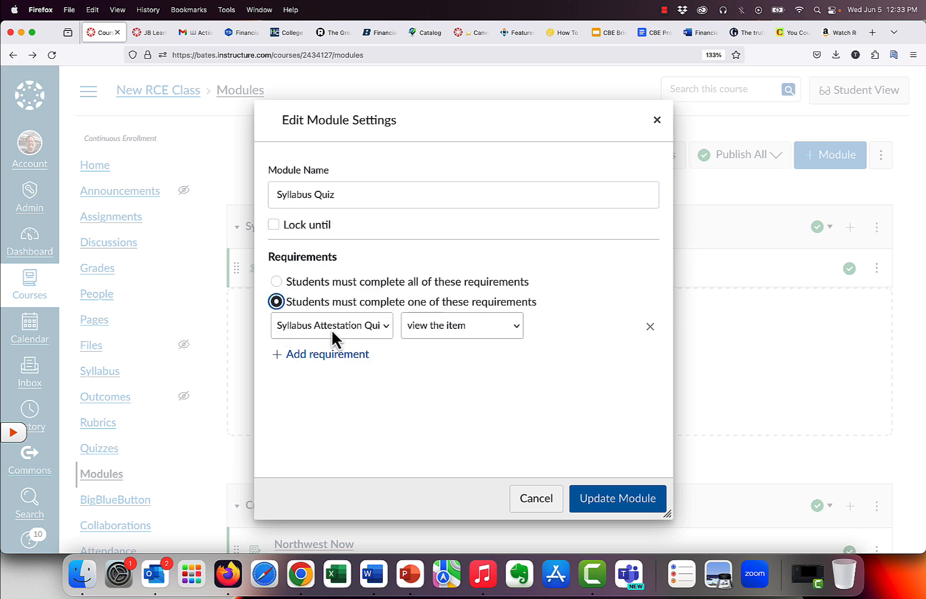
Set the quiz requirement to "score at least" 100, update the module and re-lock the modules
click(479, 327)
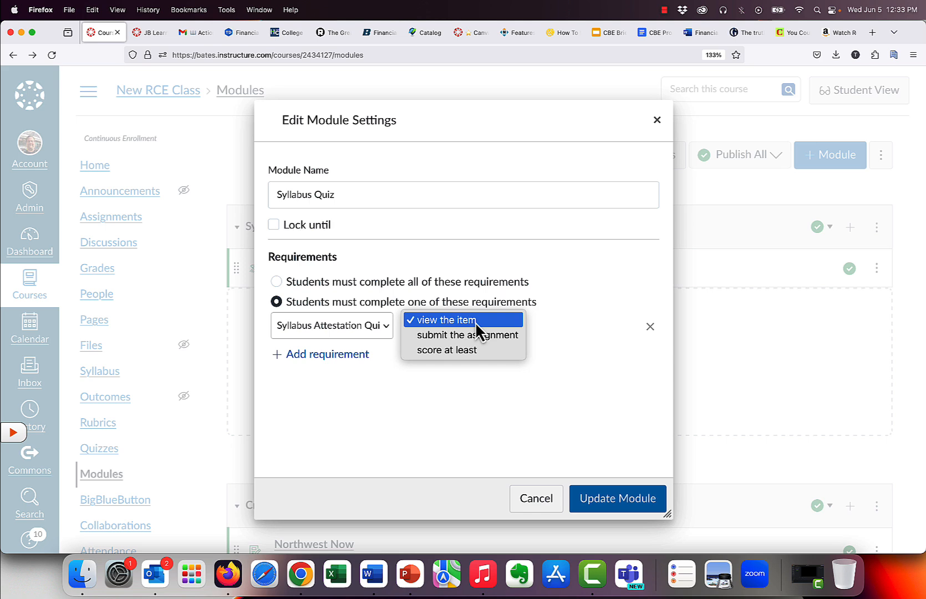
click(470, 350)
click(537, 332)
text(10)
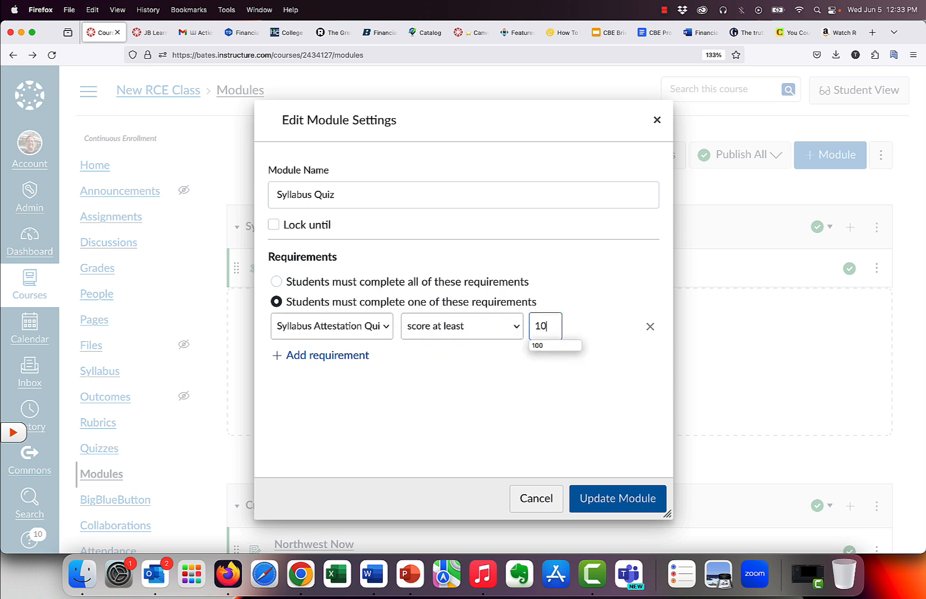
text(0)
key(Tab)
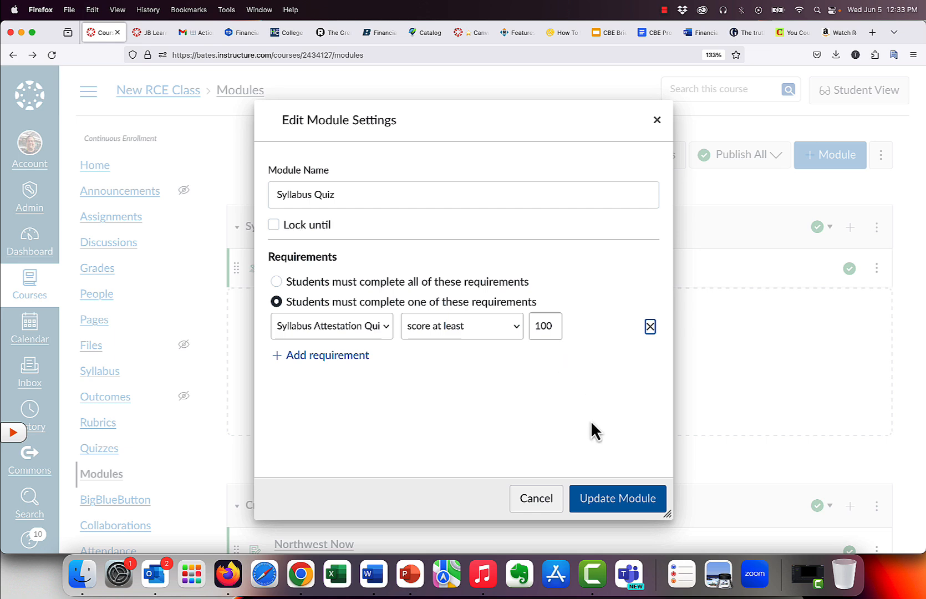
click(604, 498)
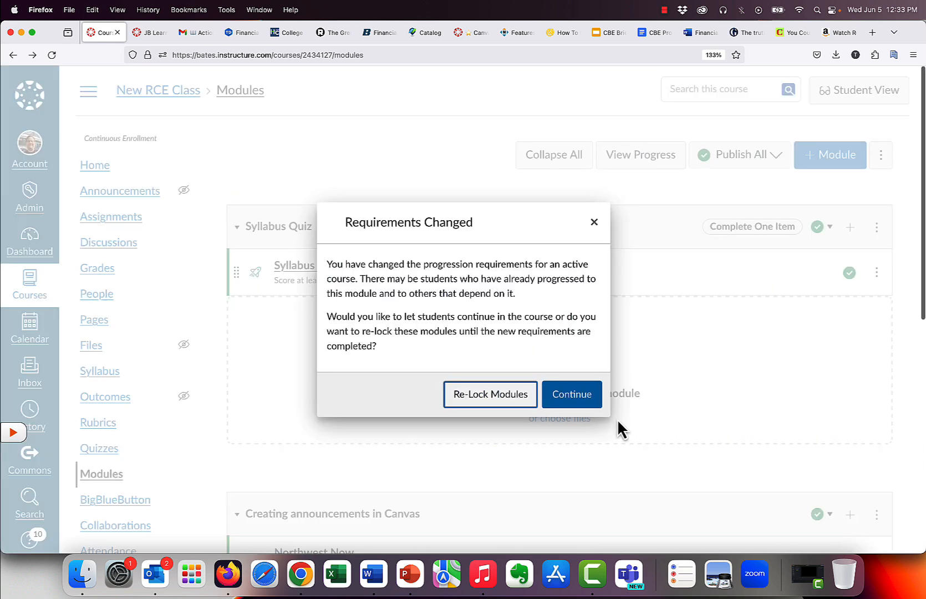
click(483, 396)
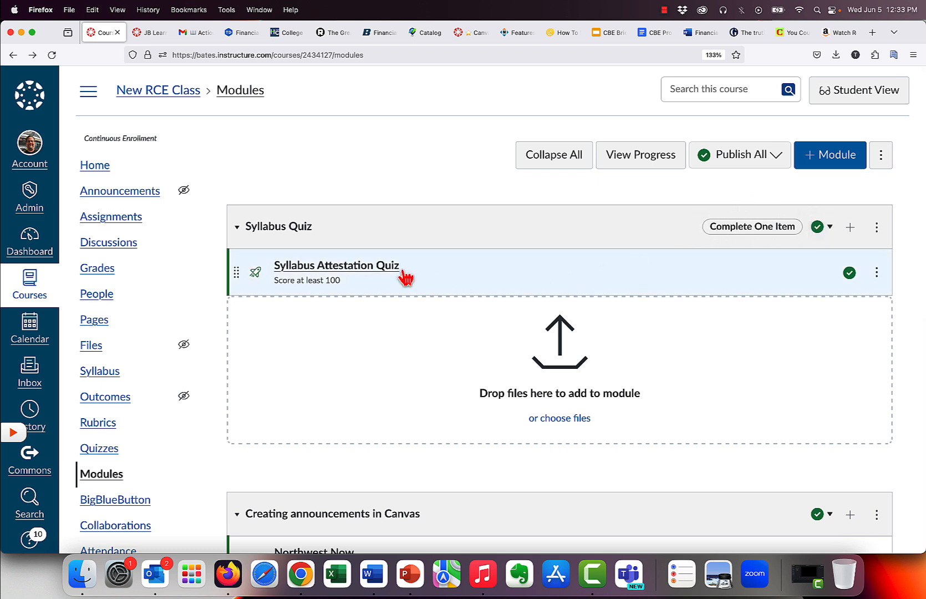
click(443, 354)
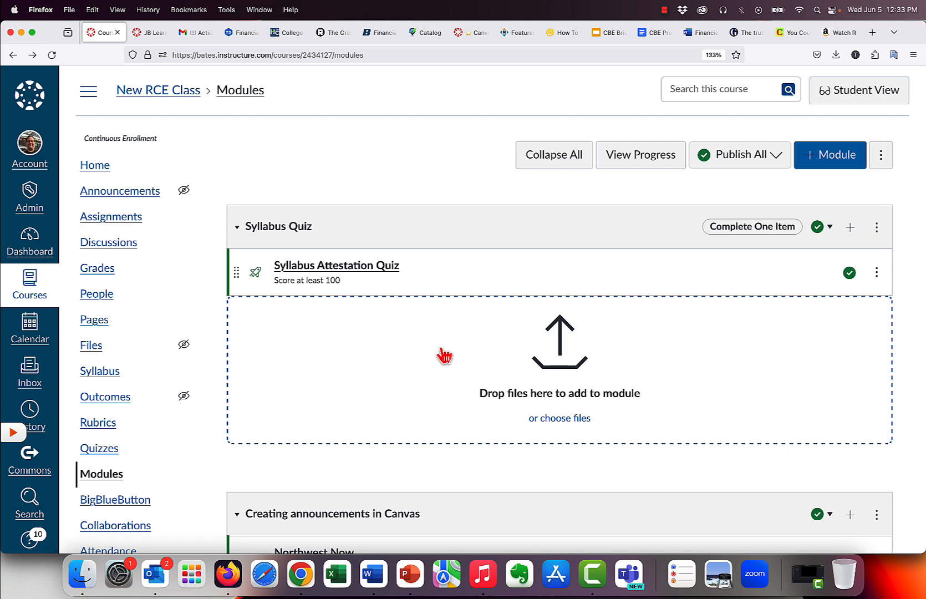
Make the Syllabus Quiz module a prerequisite of the "Creating announcements in Canvas" module and save the settings
scroll(443, 354, down, 5)
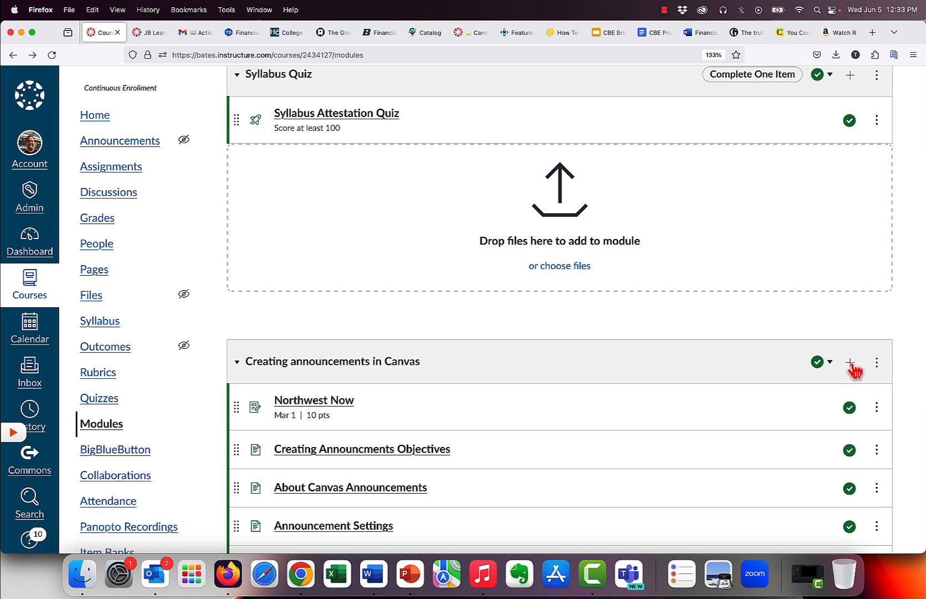
click(879, 366)
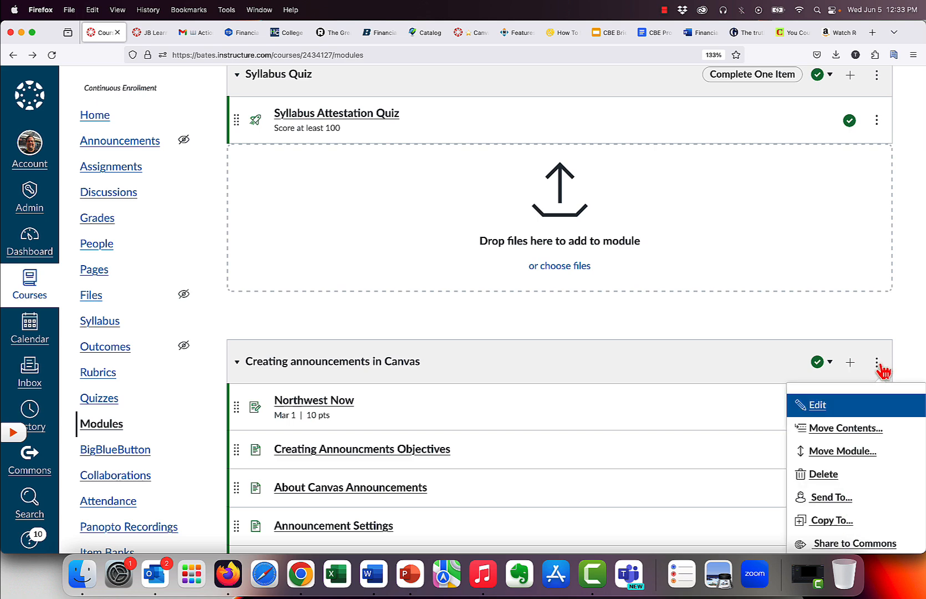
click(821, 402)
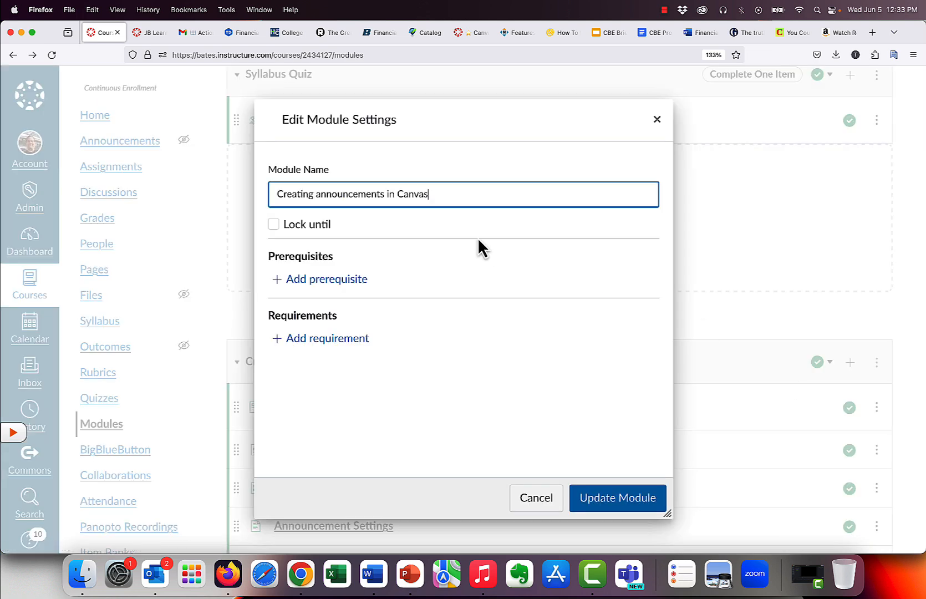
click(340, 280)
click(348, 279)
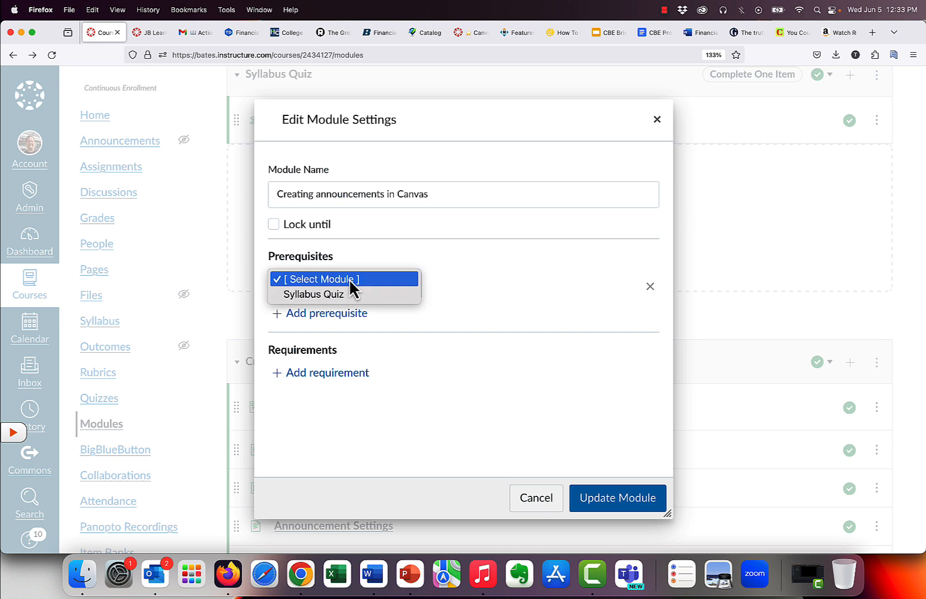
click(345, 293)
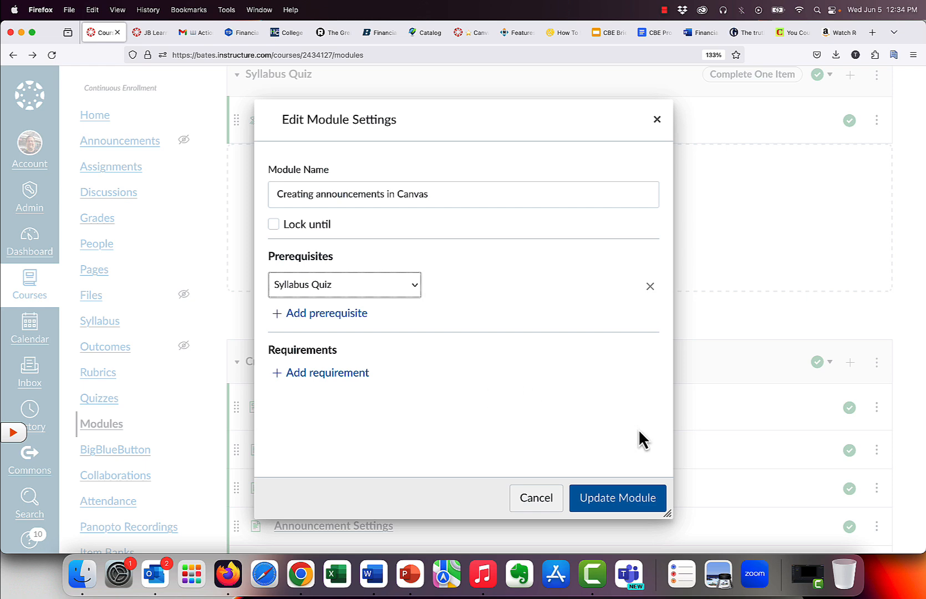
click(626, 501)
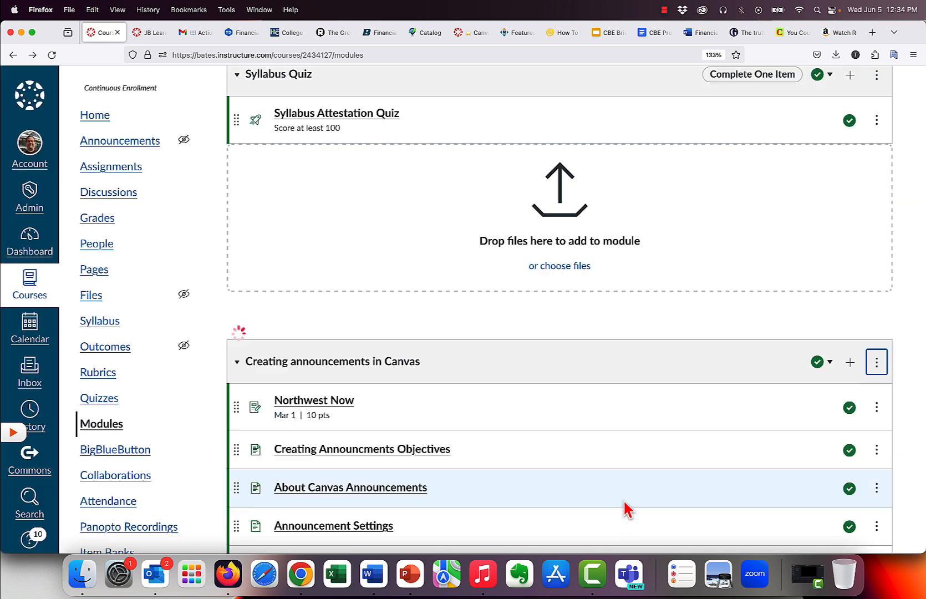
click(499, 398)
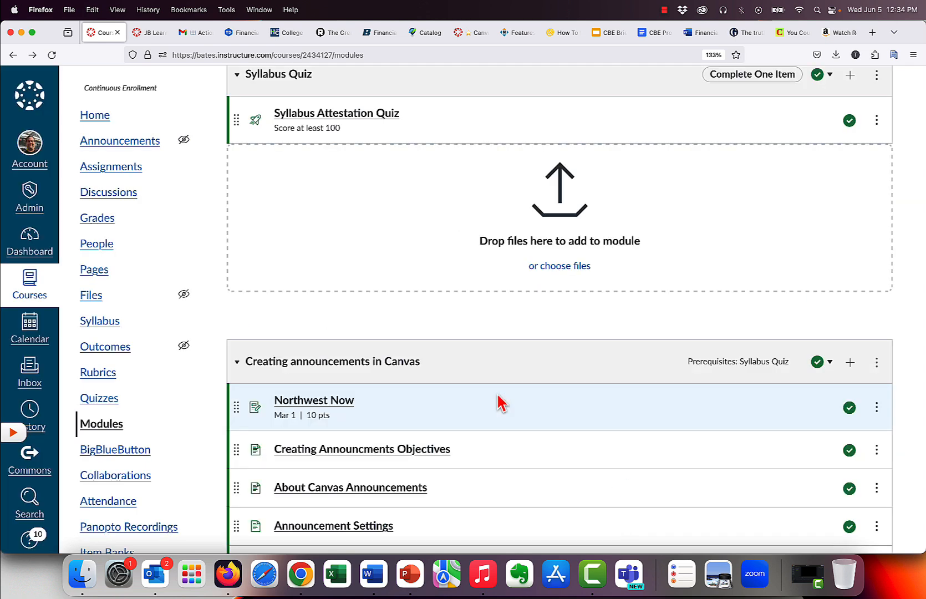
Open the course in Student View and examine how the Syllabus Quiz requirement and the dependent module's items appear to students
scroll(611, 396, up, 3)
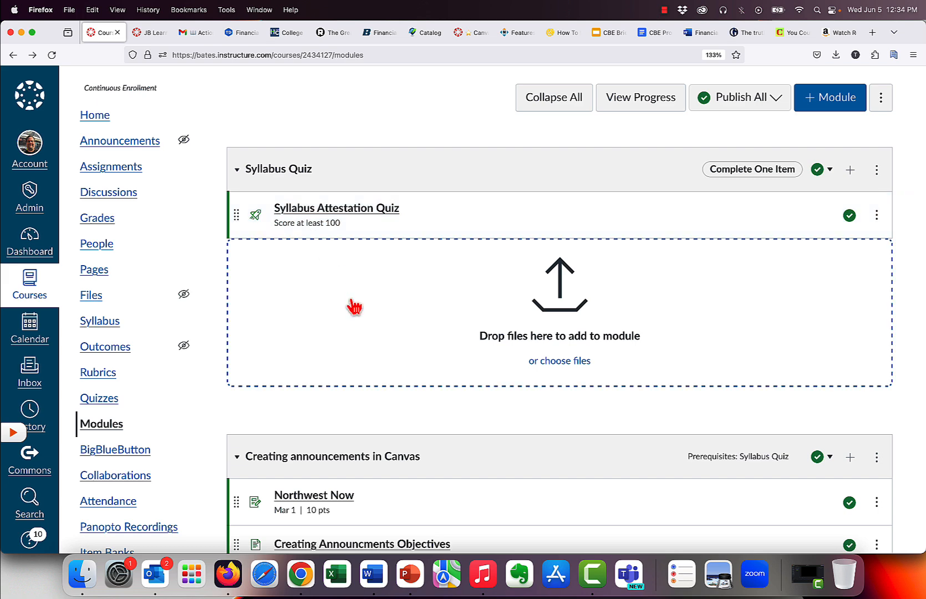
scroll(355, 306, down, 3)
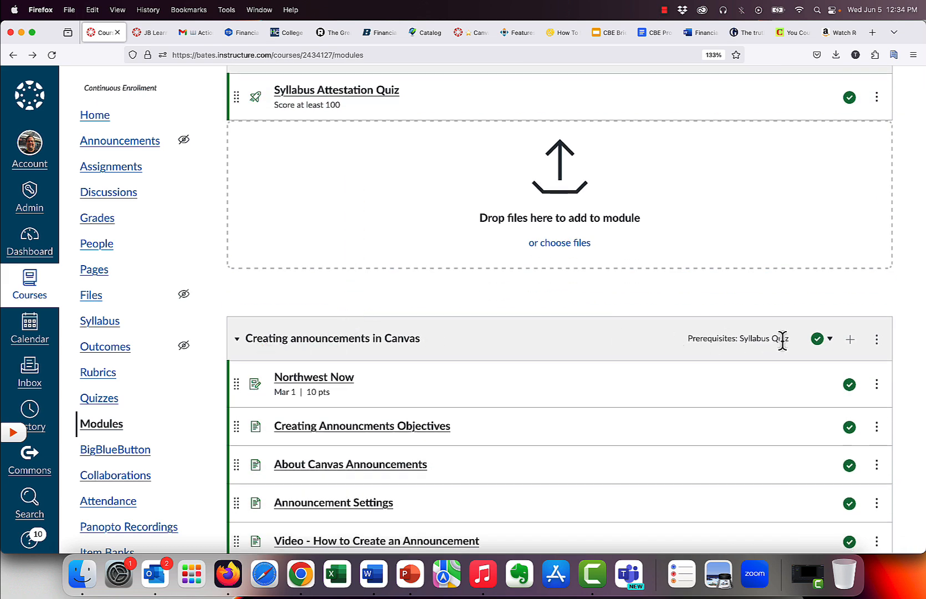
scroll(726, 327, up, 5)
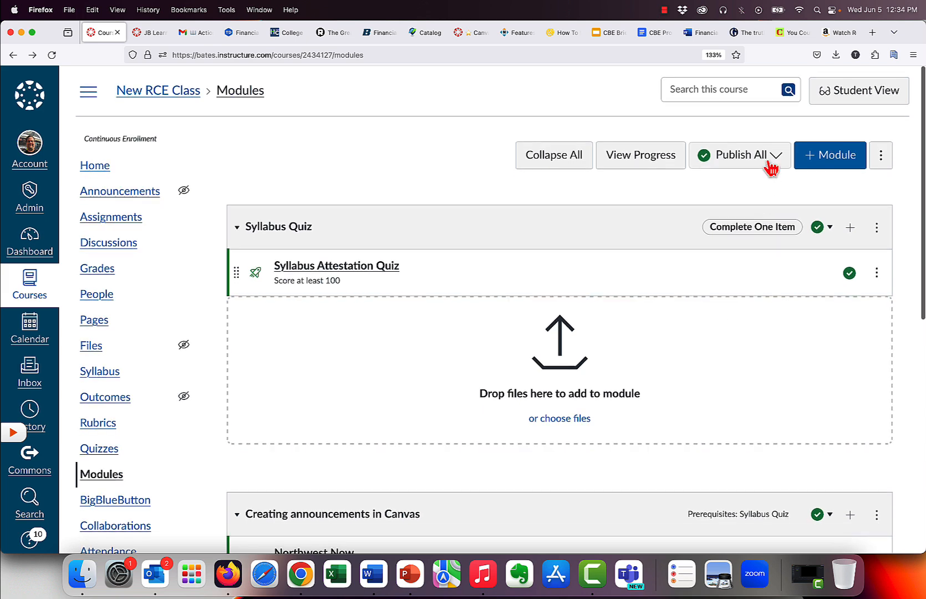
click(852, 97)
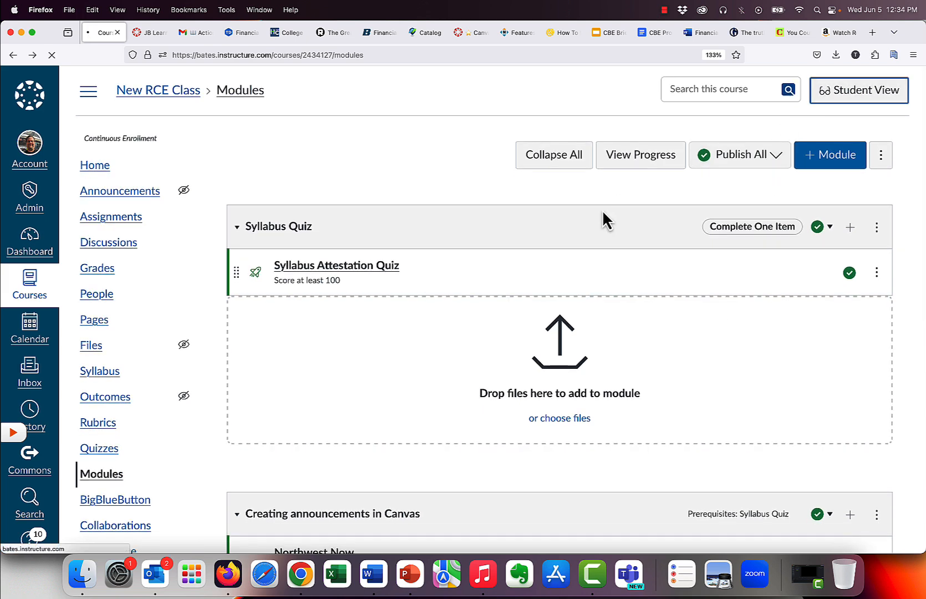
scroll(610, 391, down, 3)
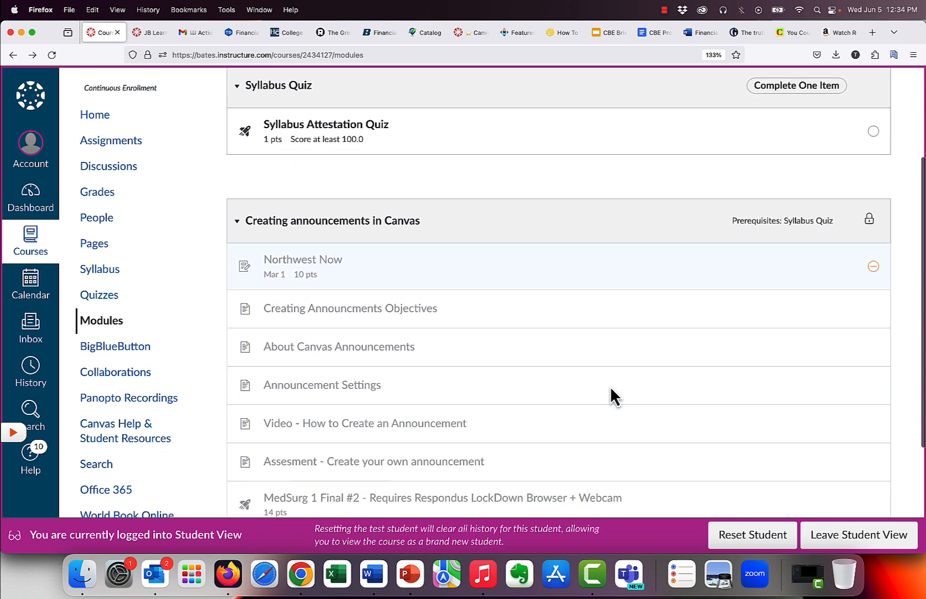
scroll(610, 388, down, 3)
scroll(610, 388, up, 2)
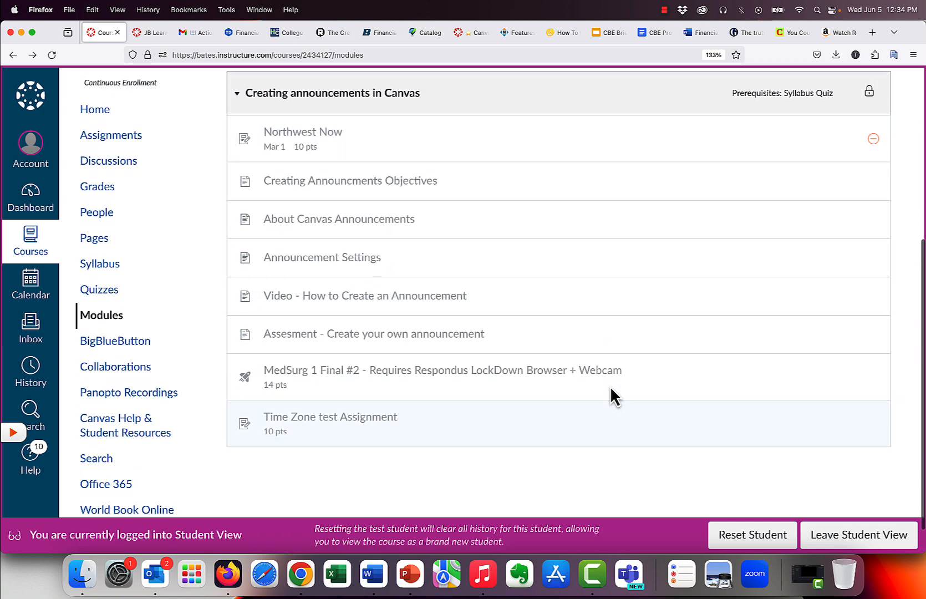